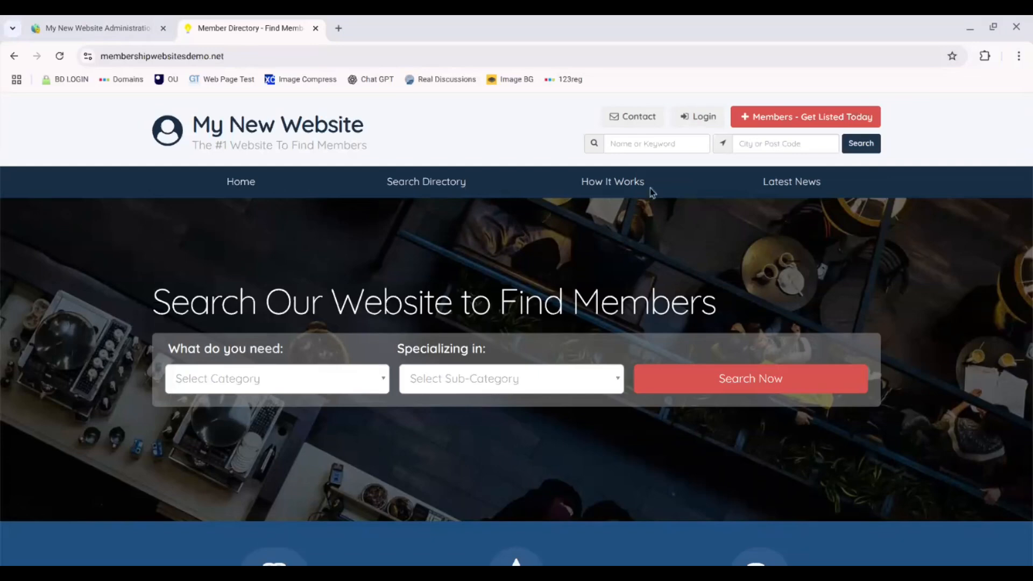
Switch to the website's admin dashboard and review the list of membership plans from start to end
{"action": "left_click", "coordinate": [94, 30]}
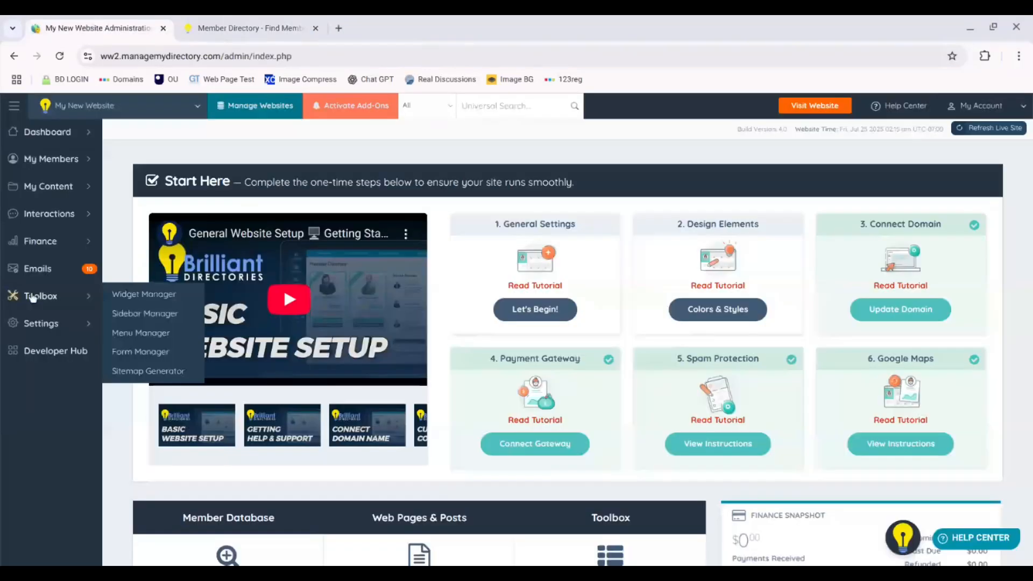
{"action": "mouse_move", "coordinate": [54, 241]}
{"action": "left_click", "coordinate": [122, 240]}
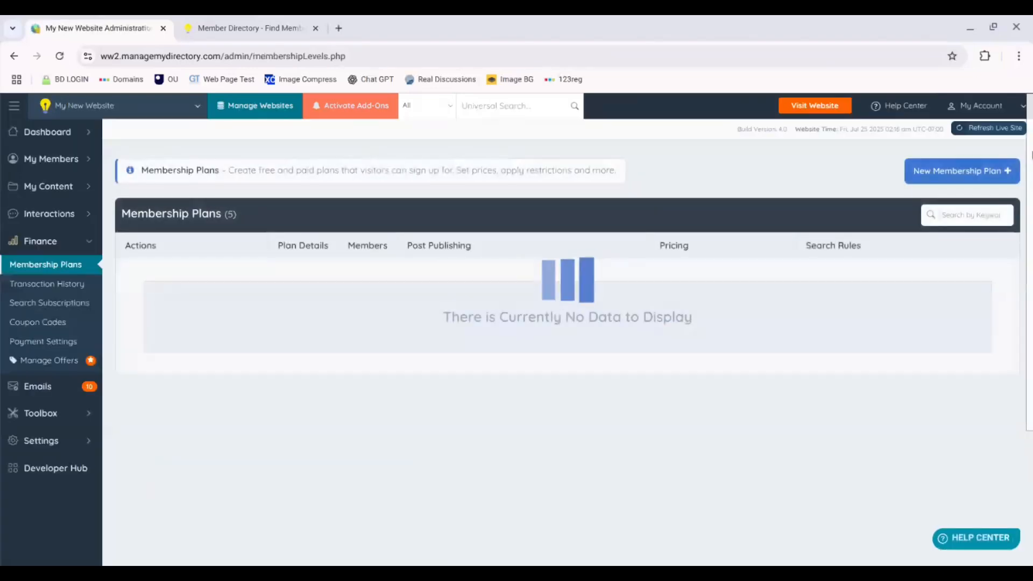
{"action": "scroll", "coordinate": [674, 305], "scroll_direction": "down", "scroll_amount": 3}
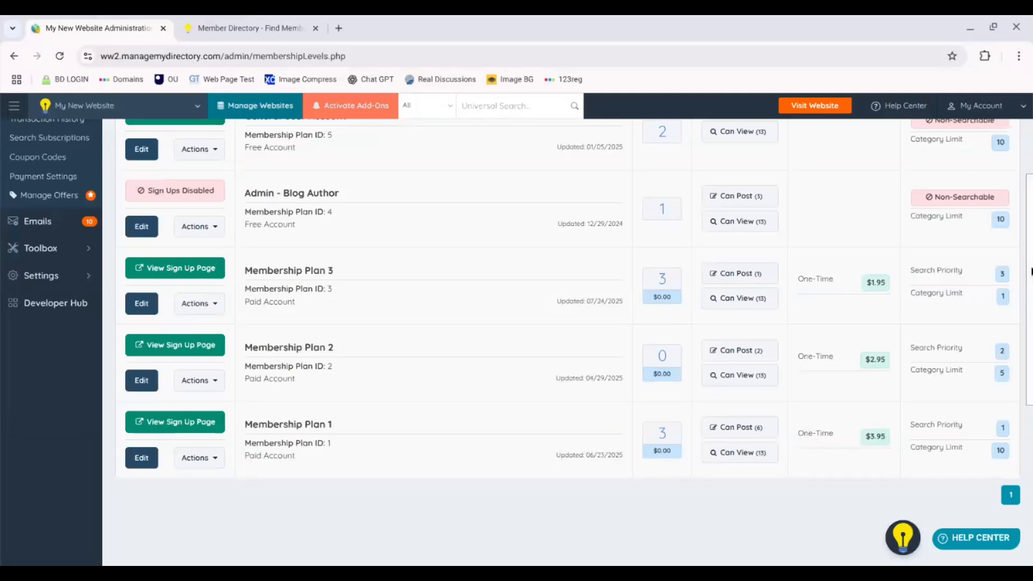
{"action": "scroll", "coordinate": [1030, 272], "scroll_direction": "up", "scroll_amount": 3}
Open the "upgrade promopt" static page for editing from the site's web page list
{"action": "mouse_move", "coordinate": [38, 195]}
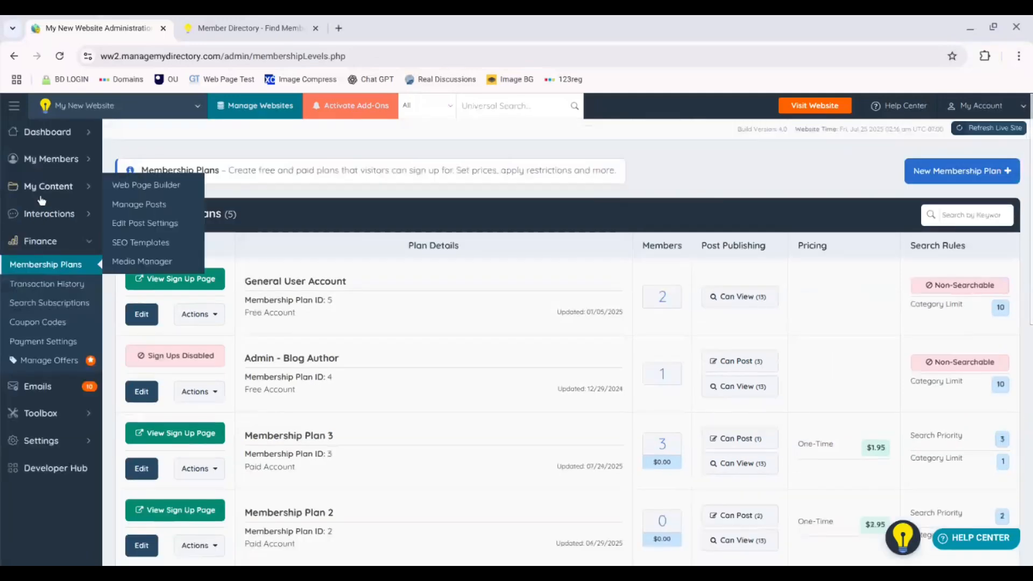
{"action": "left_click", "coordinate": [166, 190]}
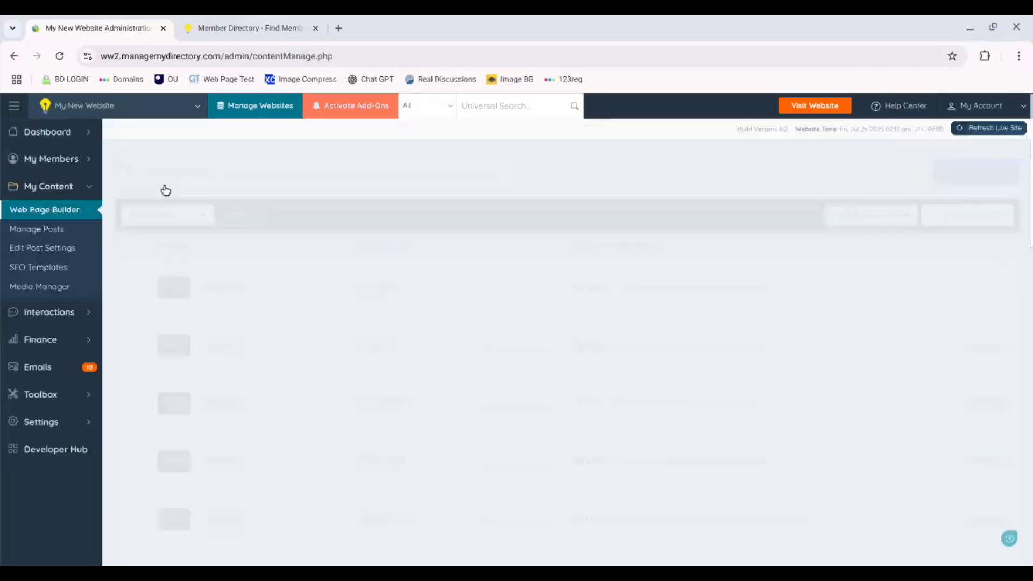
{"action": "scroll", "coordinate": [1030, 418], "scroll_direction": "down", "scroll_amount": 10}
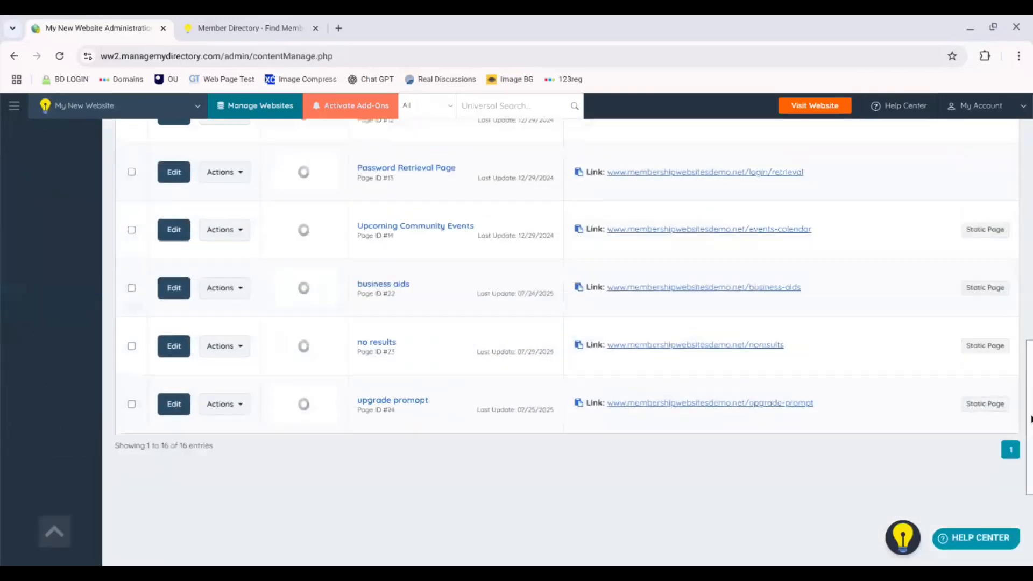
{"action": "scroll", "coordinate": [1031, 419], "scroll_direction": "down", "scroll_amount": 2}
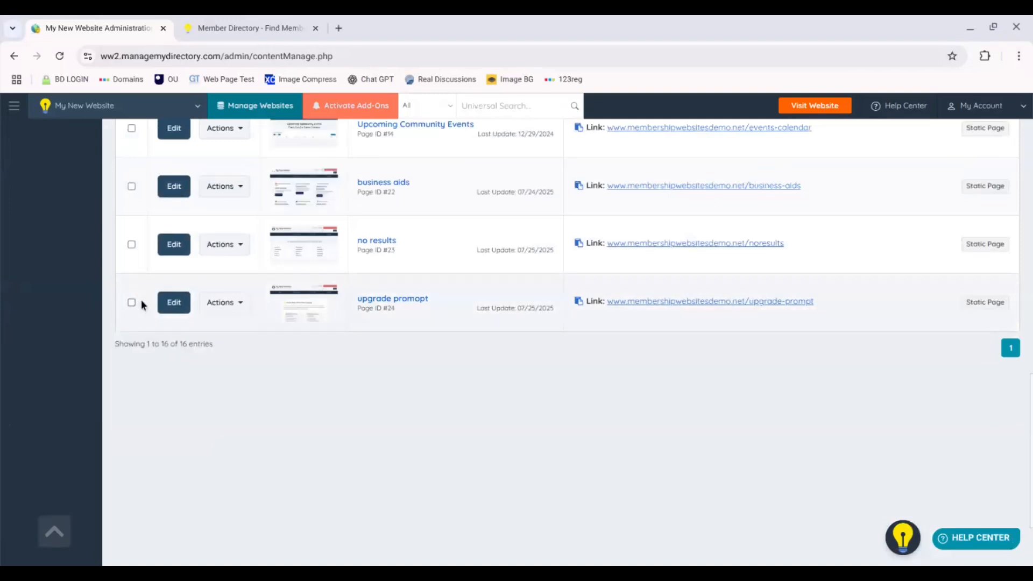
{"action": "left_click", "coordinate": [179, 307]}
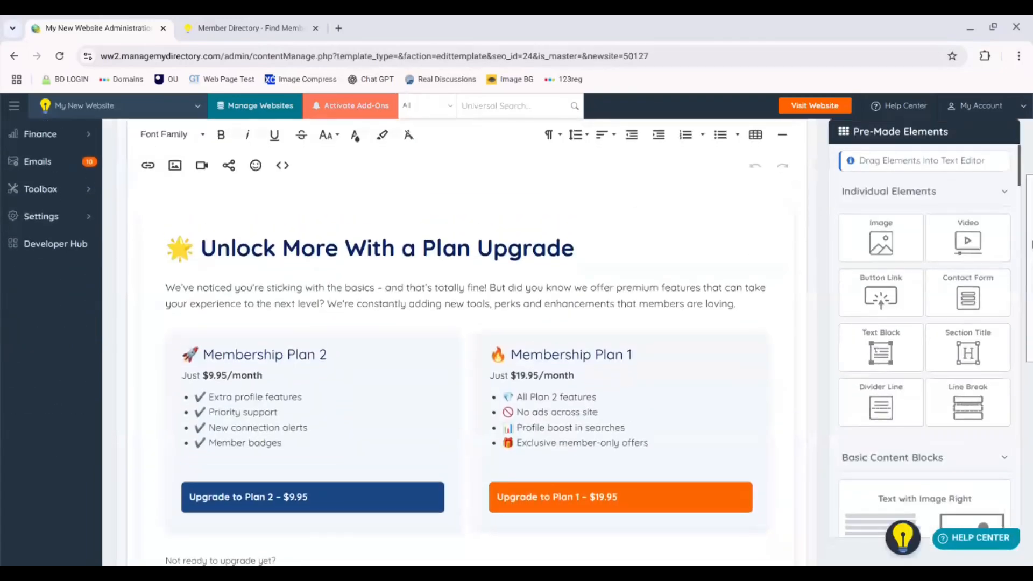
Review the plan names and monthly prices of Membership Plan 2 and Membership Plan 1 in the upgrade page content
{"action": "scroll", "coordinate": [463, 344], "scroll_direction": "down", "scroll_amount": 3}
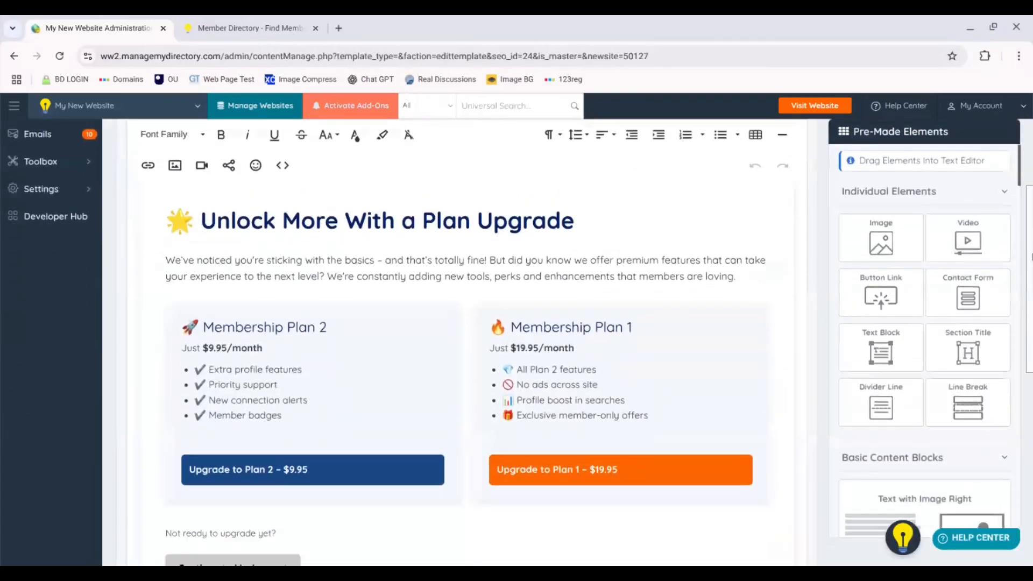
{"action": "left_click_drag", "start_coordinate": [1031, 268], "coordinate": [1031, 260]}
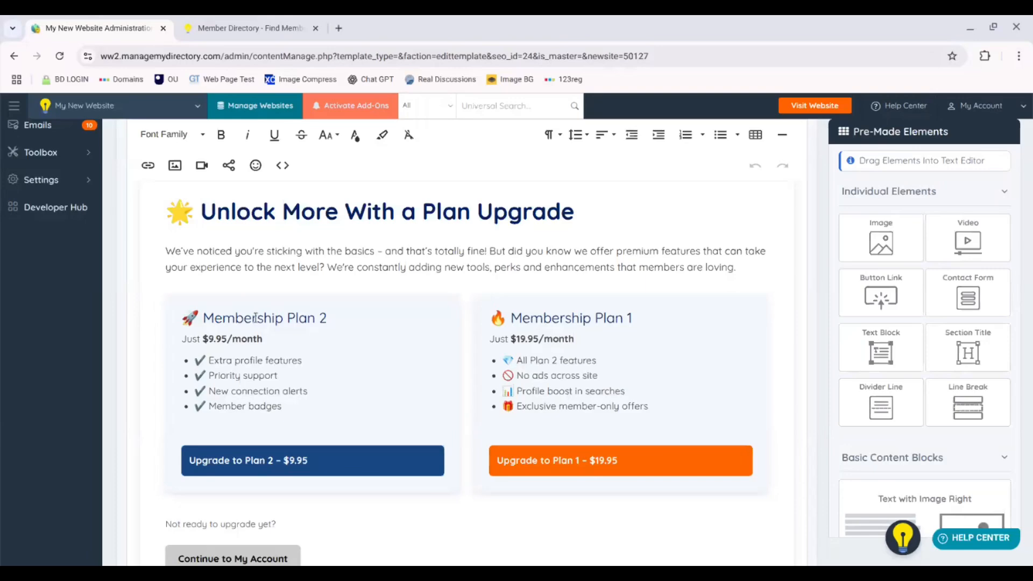
{"action": "left_click_drag", "start_coordinate": [334, 317], "coordinate": [203, 317]}
{"action": "left_click_drag", "start_coordinate": [266, 341], "coordinate": [202, 339]}
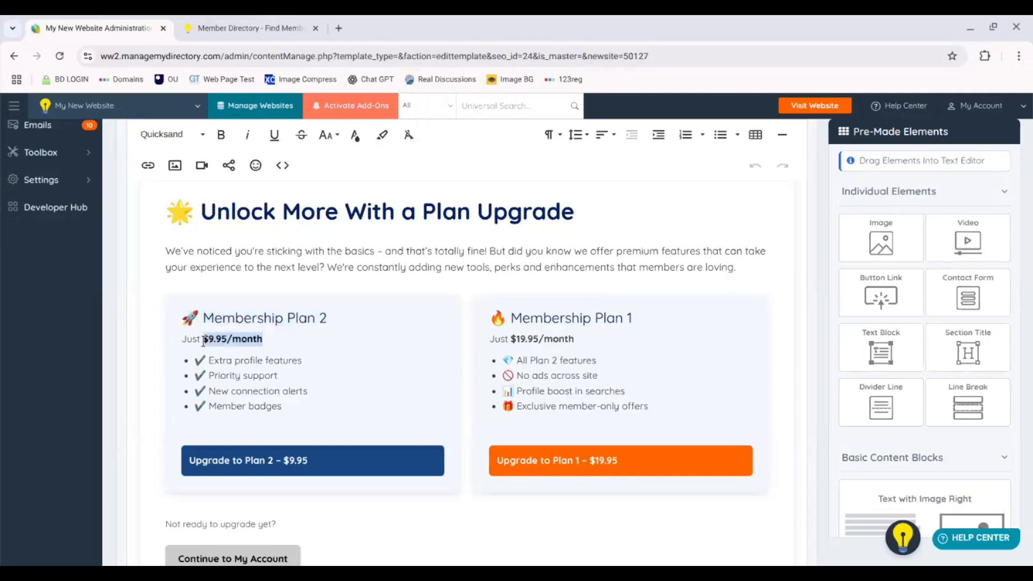
{"action": "left_click", "coordinate": [316, 337]}
{"action": "left_click", "coordinate": [329, 317]}
{"action": "left_click_drag", "start_coordinate": [329, 317], "coordinate": [203, 317]}
{"action": "left_click", "coordinate": [270, 337]}
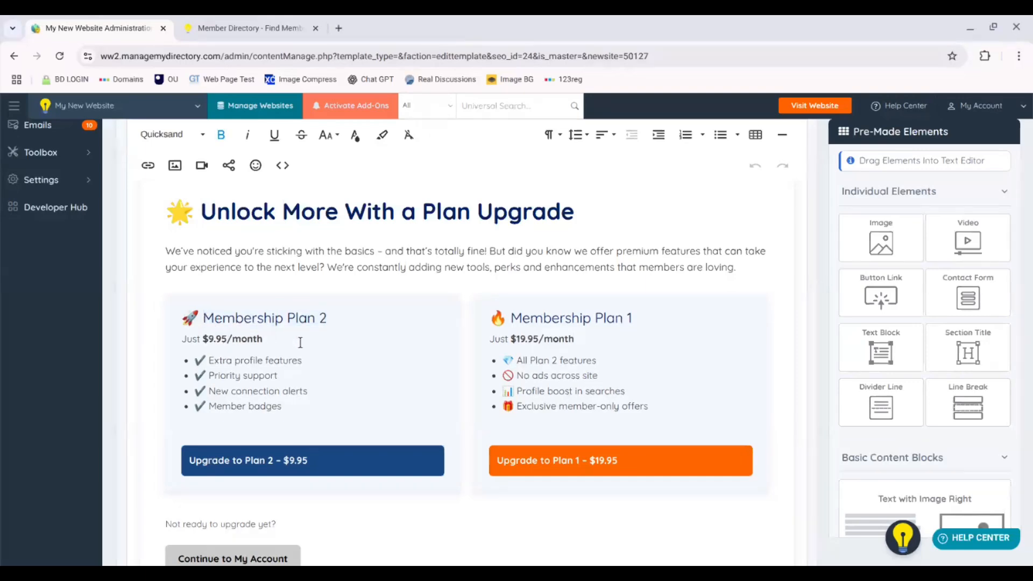
{"action": "left_click_drag", "start_coordinate": [633, 318], "coordinate": [508, 319]}
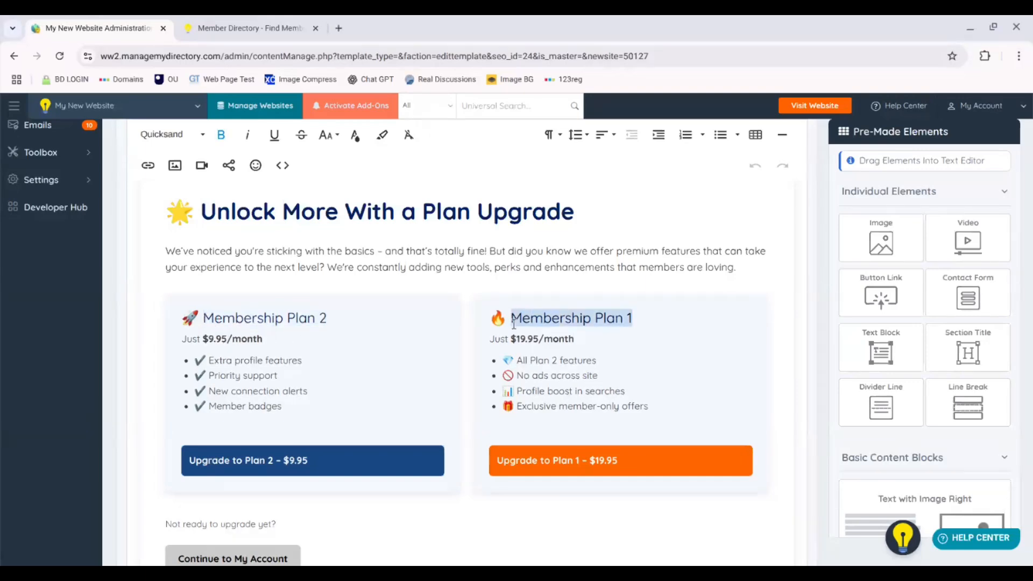
{"action": "left_click_drag", "start_coordinate": [589, 339], "coordinate": [512, 340]}
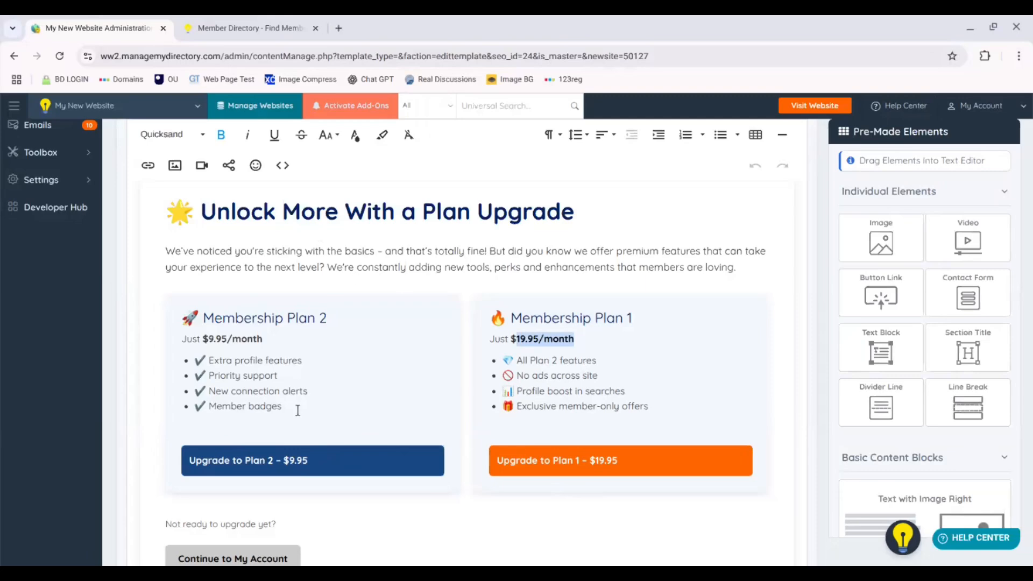
Review both plans' feature lists and the "Not ready to upgrade yet?" line above the account link
{"action": "left_click_drag", "start_coordinate": [281, 407], "coordinate": [205, 362]}
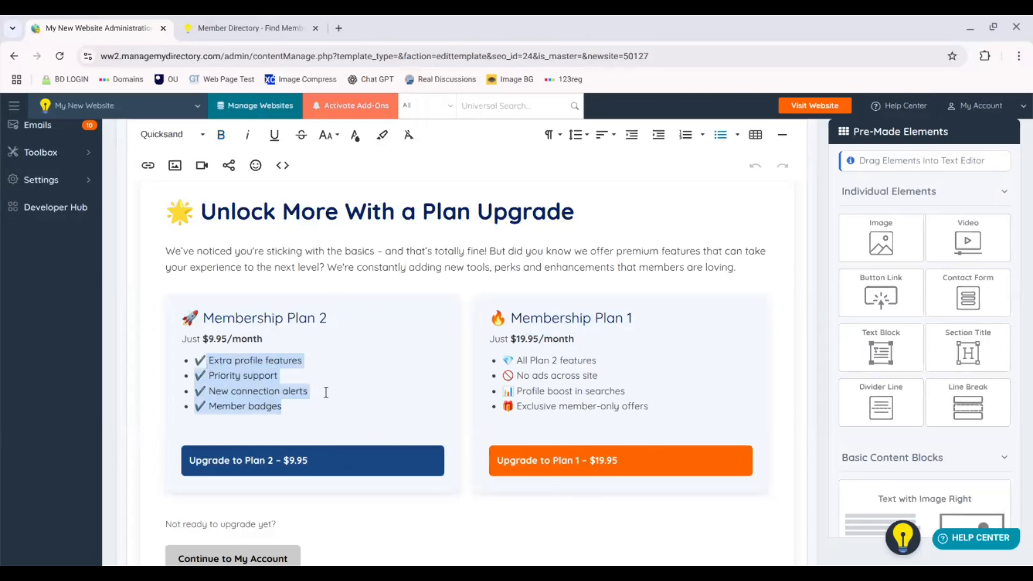
{"action": "left_click_drag", "start_coordinate": [665, 407], "coordinate": [499, 358]}
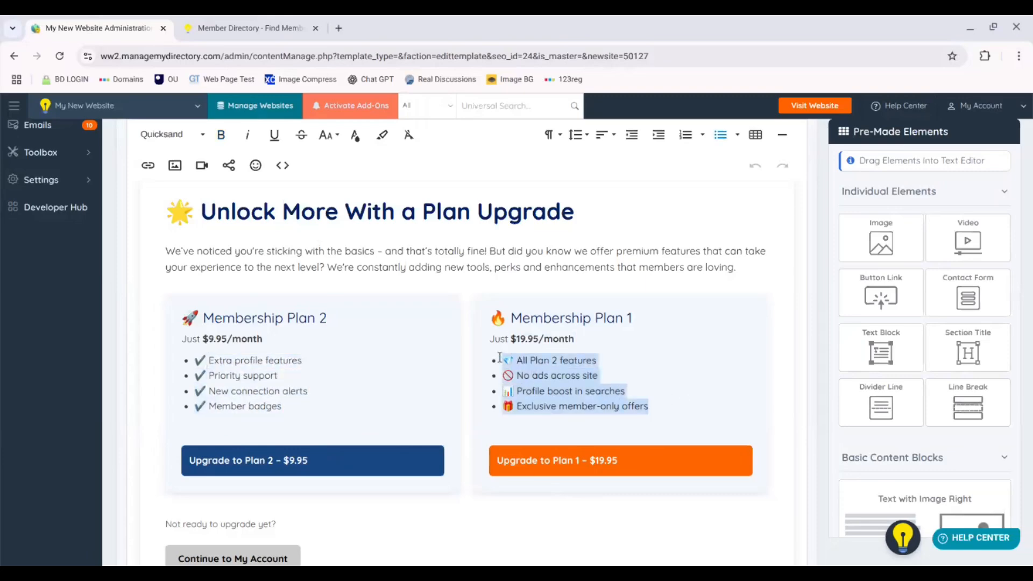
{"action": "left_click", "coordinate": [786, 374]}
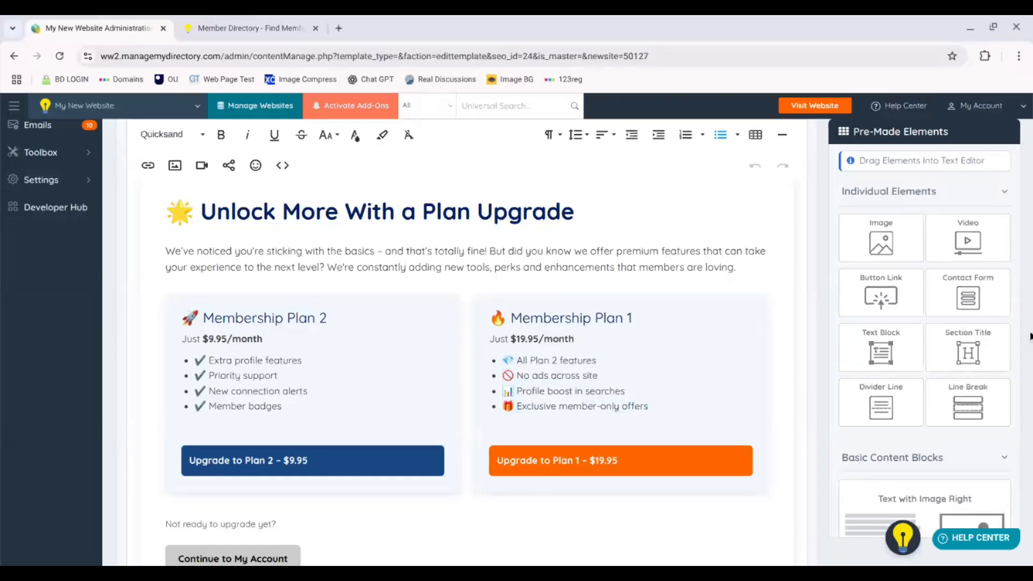
{"action": "scroll", "coordinate": [787, 374], "scroll_direction": "down", "scroll_amount": 2}
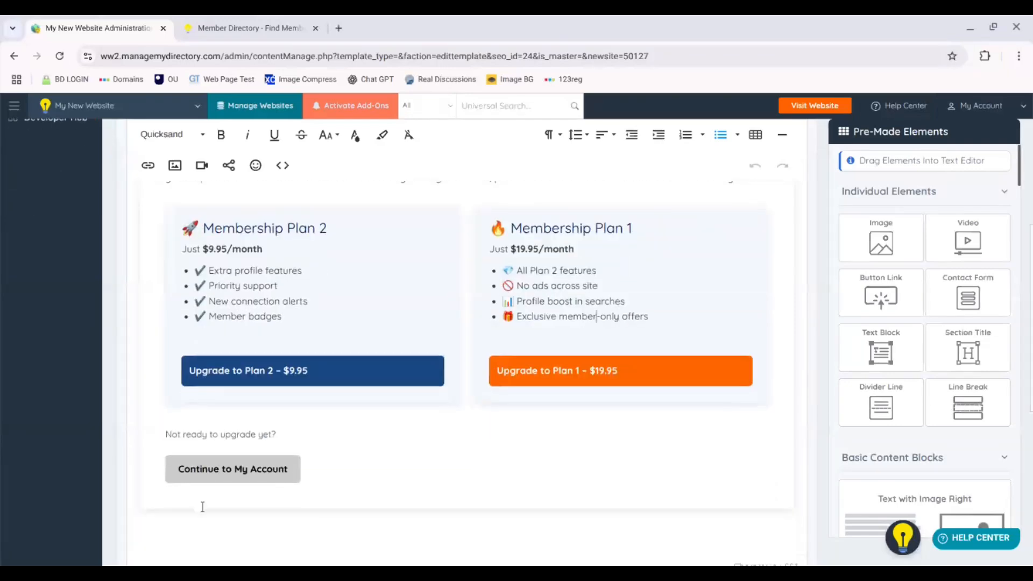
{"action": "left_click", "coordinate": [284, 434]}
{"action": "left_click_drag", "start_coordinate": [258, 434], "coordinate": [153, 437]}
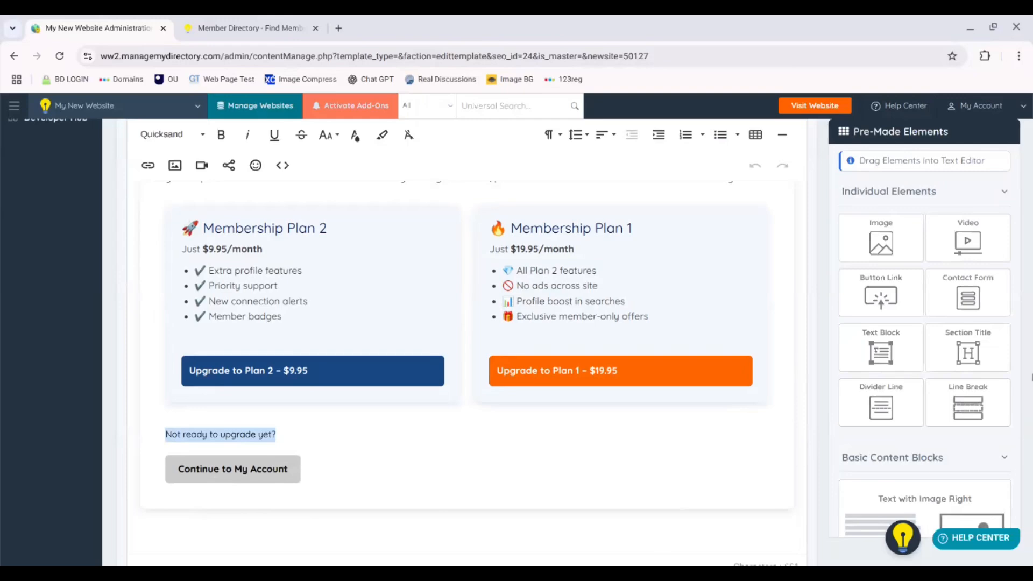
Return to the membership plans list and open Membership Plan 3 for editing
{"action": "scroll", "coordinate": [516, 342], "scroll_direction": "up", "scroll_amount": 10}
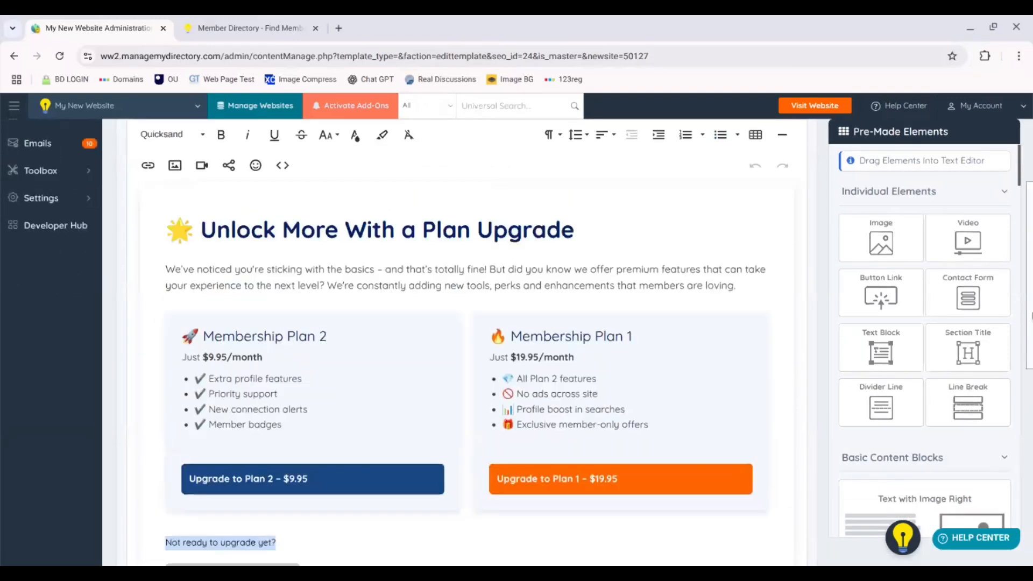
{"action": "scroll", "coordinate": [517, 342], "scroll_direction": "up", "scroll_amount": 1}
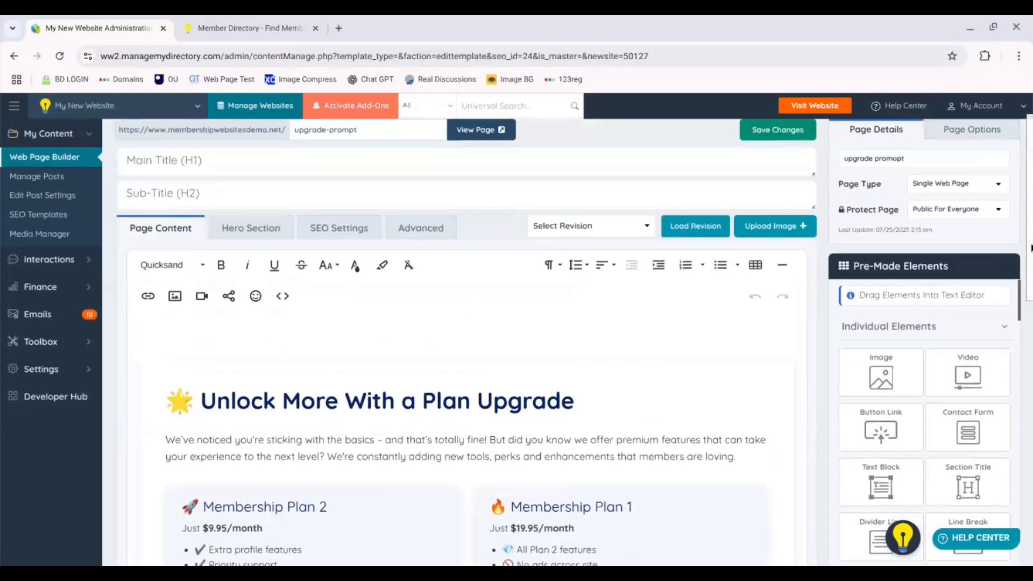
{"action": "mouse_move", "coordinate": [32, 302]}
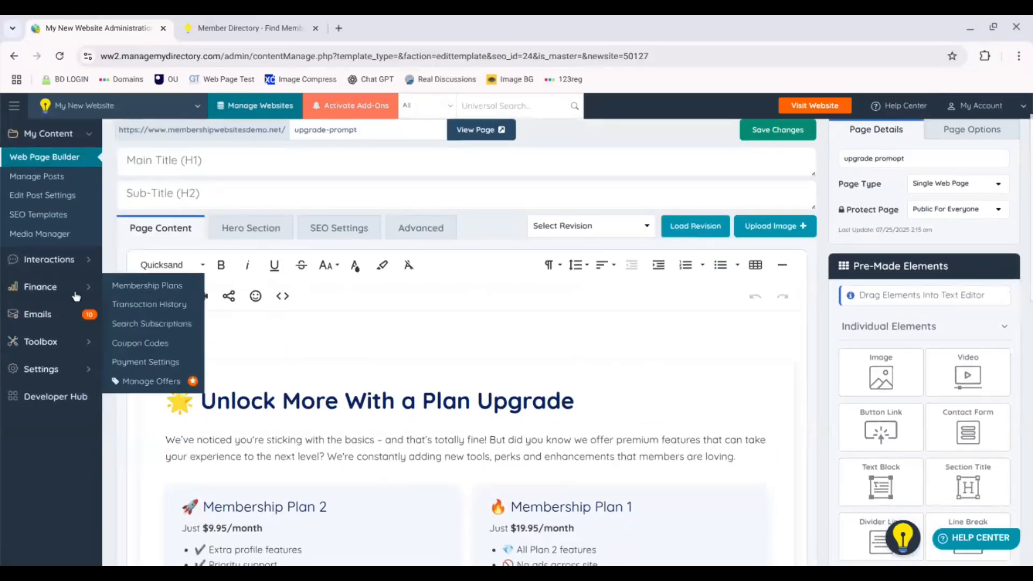
{"action": "left_click", "coordinate": [131, 288]}
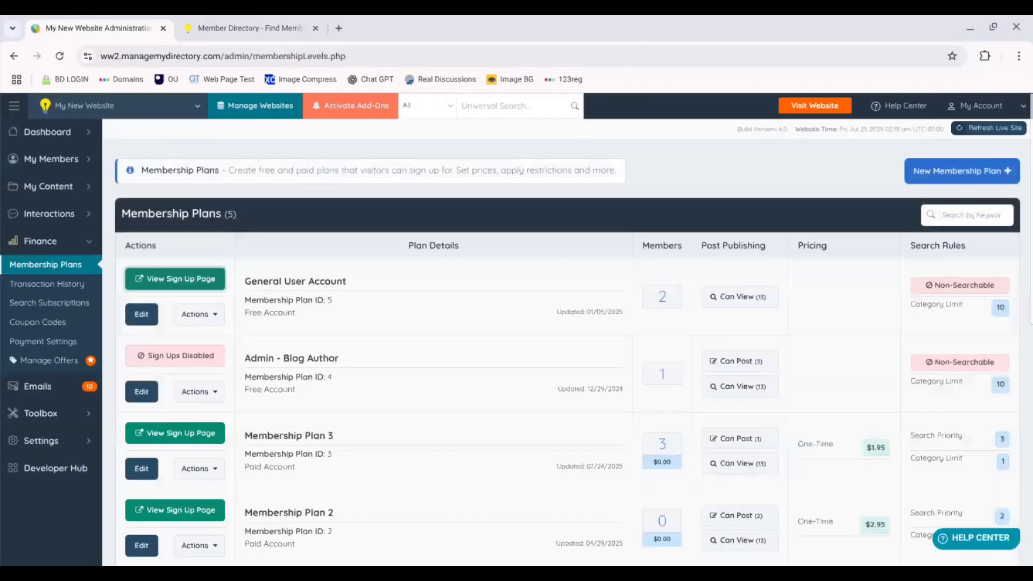
{"action": "scroll", "coordinate": [362, 298], "scroll_direction": "down", "scroll_amount": 3}
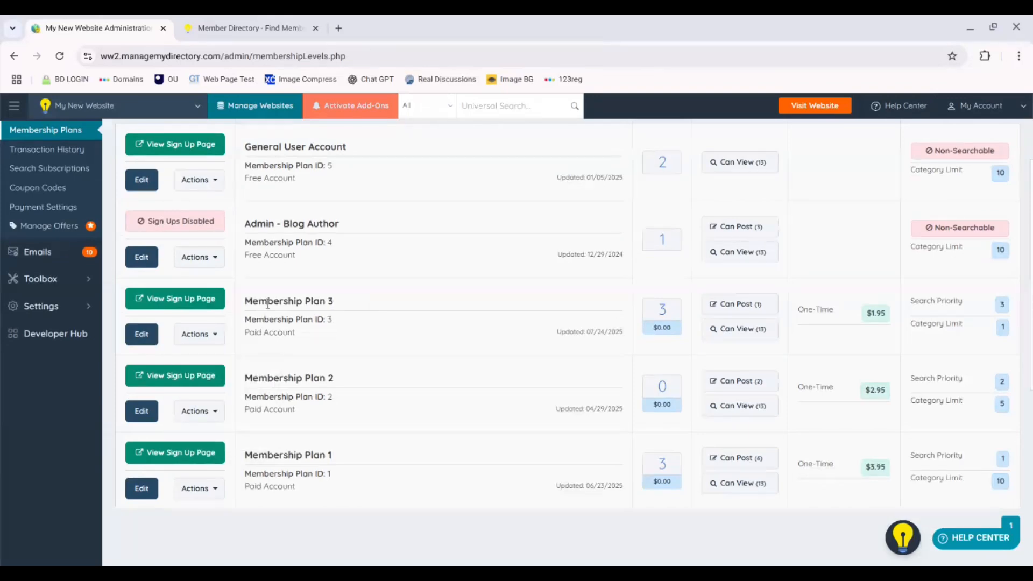
{"action": "left_click", "coordinate": [147, 339]}
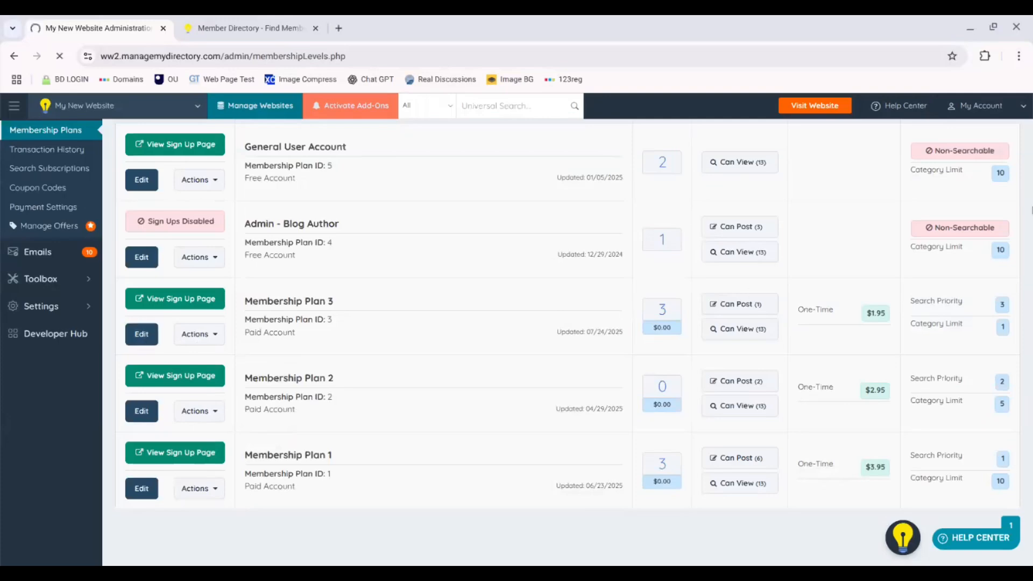
Locate and examine the Redirect Page After Login and Redirect Page After Sign Up settings of Membership Plan 3
{"action": "scroll", "coordinate": [559, 344], "scroll_direction": "down", "scroll_amount": 15}
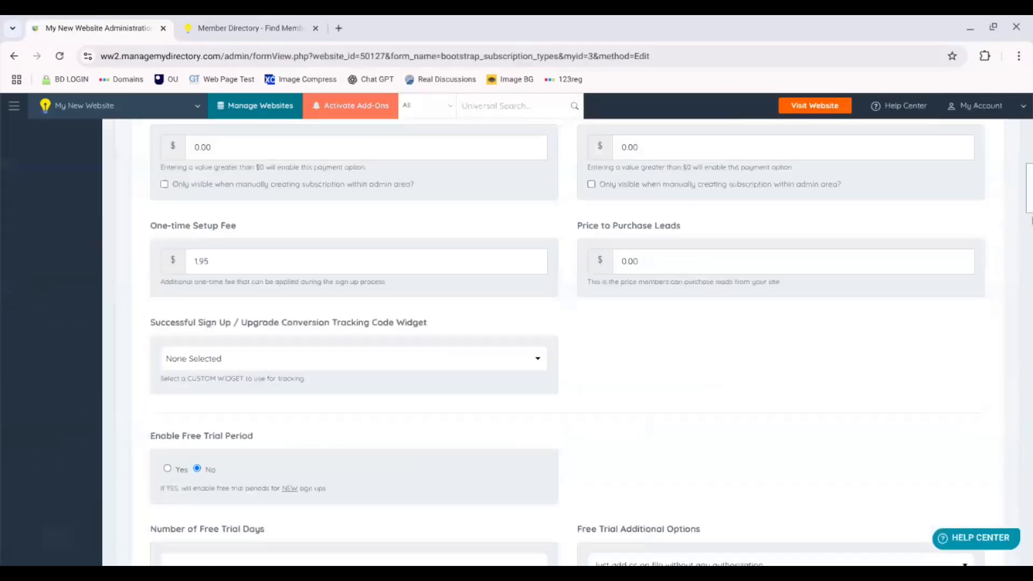
{"action": "scroll", "coordinate": [1030, 294], "scroll_direction": "down", "scroll_amount": 1}
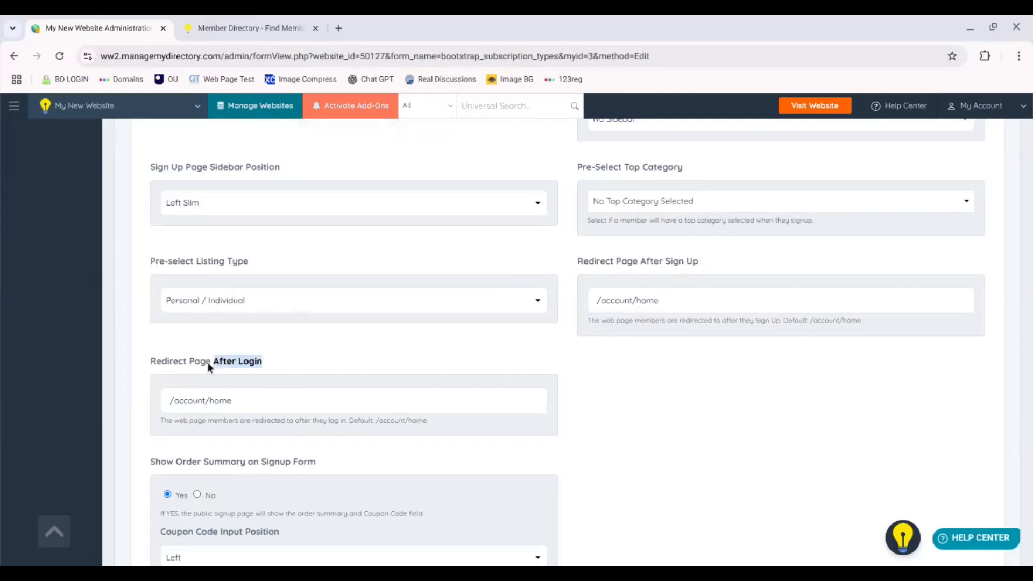
{"action": "left_click_drag", "start_coordinate": [207, 363], "coordinate": [154, 365]}
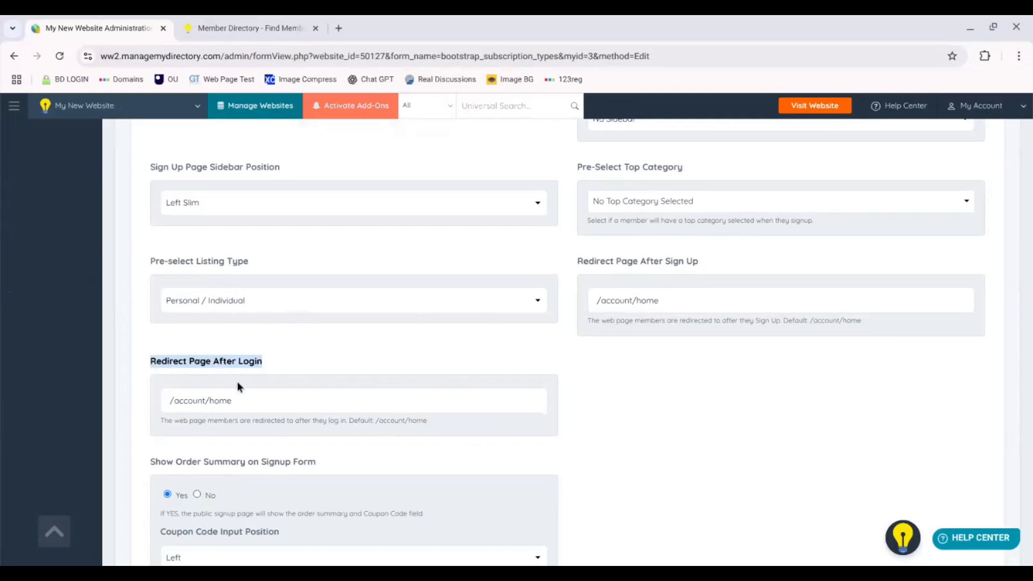
{"action": "left_click_drag", "start_coordinate": [239, 403], "coordinate": [164, 405]}
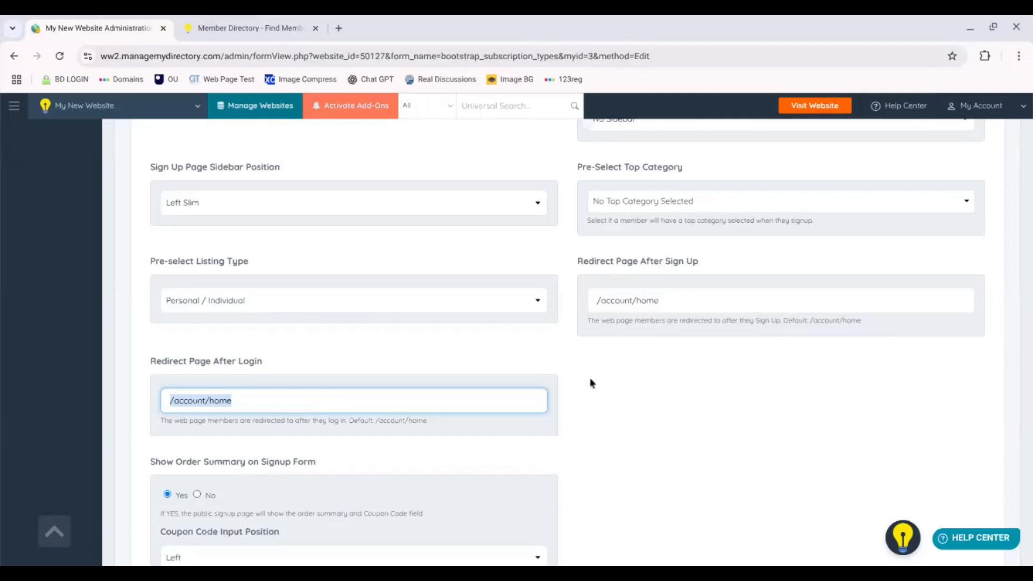
{"action": "left_click", "coordinate": [579, 408]}
{"action": "left_click_drag", "start_coordinate": [272, 362], "coordinate": [164, 365]}
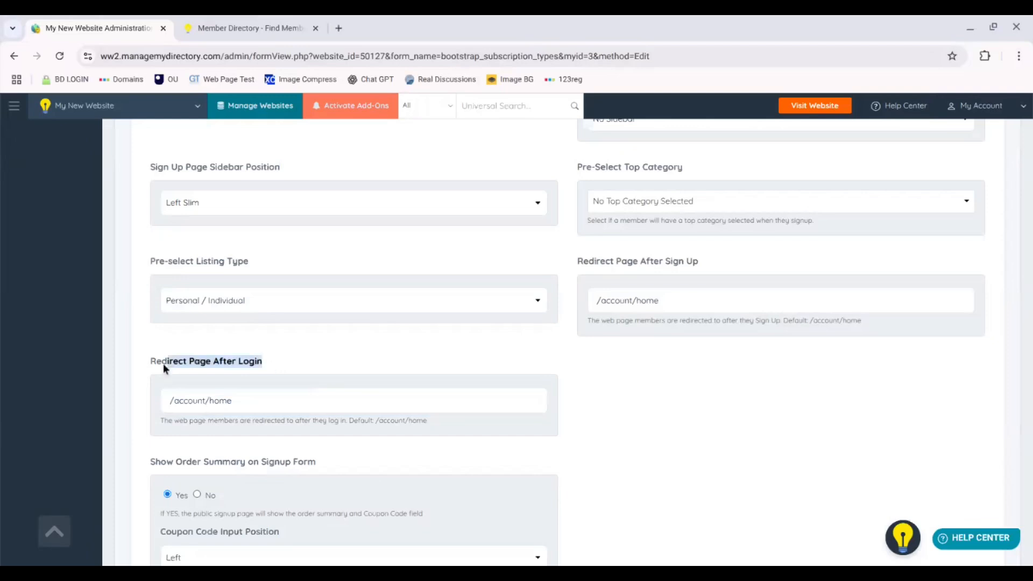
{"action": "left_click", "coordinate": [703, 260]}
{"action": "left_click_drag", "start_coordinate": [702, 259], "coordinate": [585, 260]}
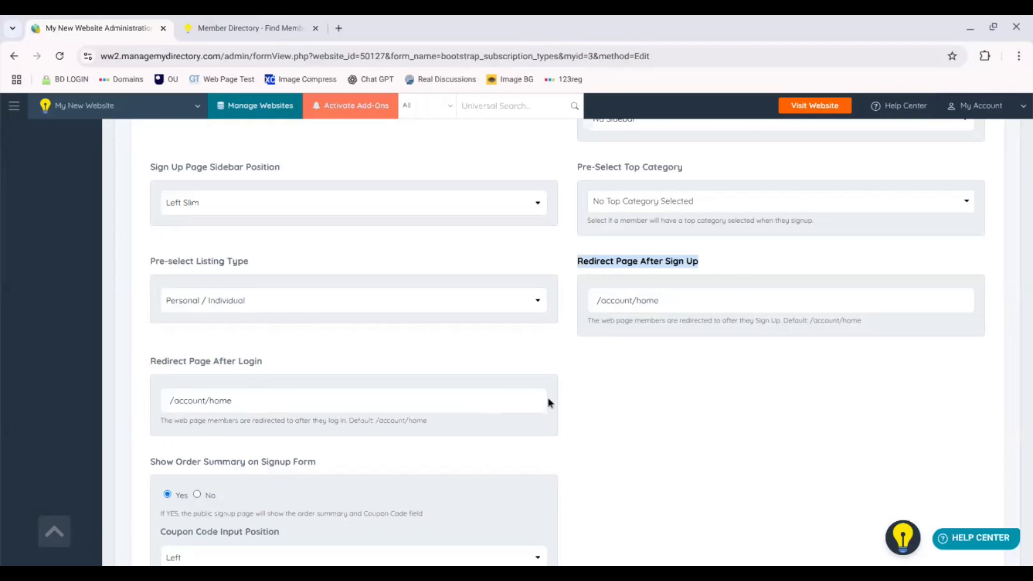
Switch to the public member directory website's home page
{"action": "left_click", "coordinate": [248, 28]}
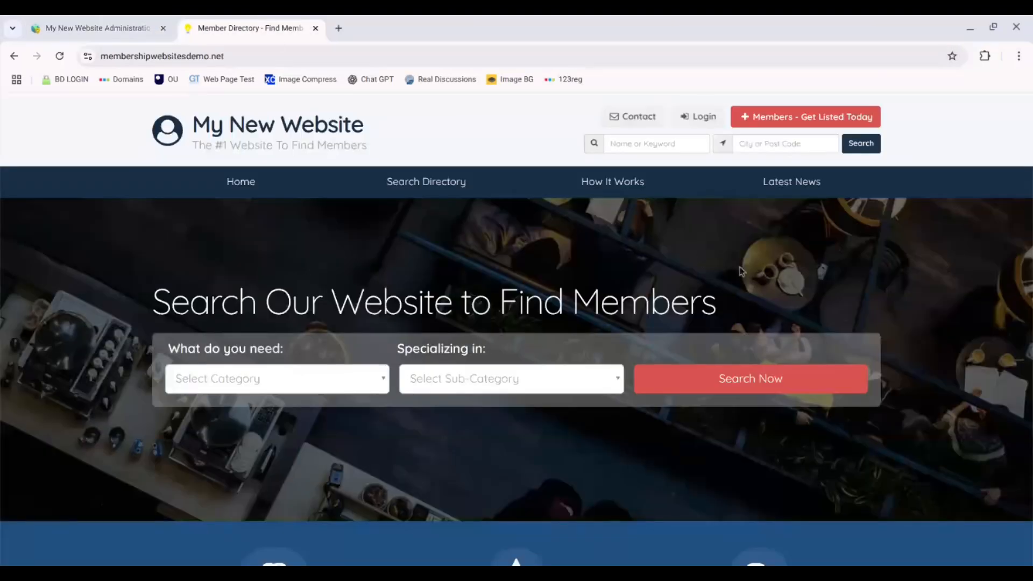